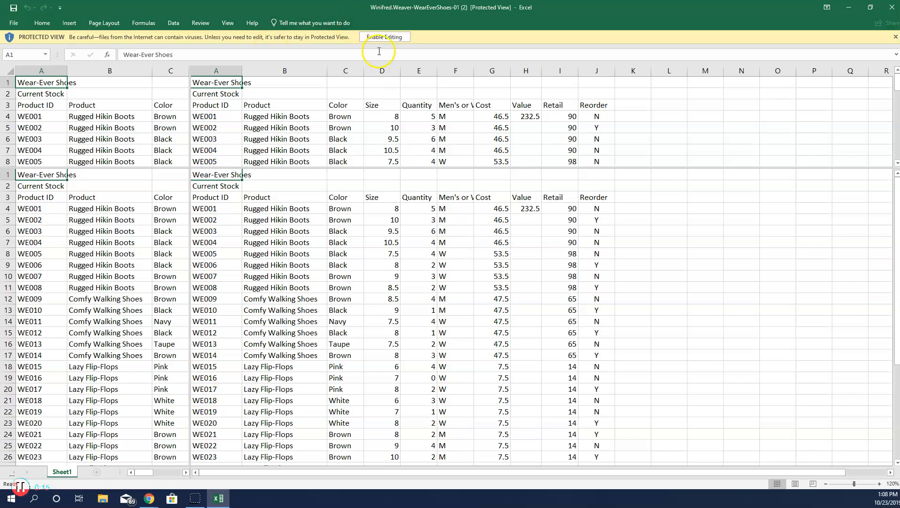
Step: Enable editing of the protected workbook and remove the split from the worksheet window
left_click(384, 38)
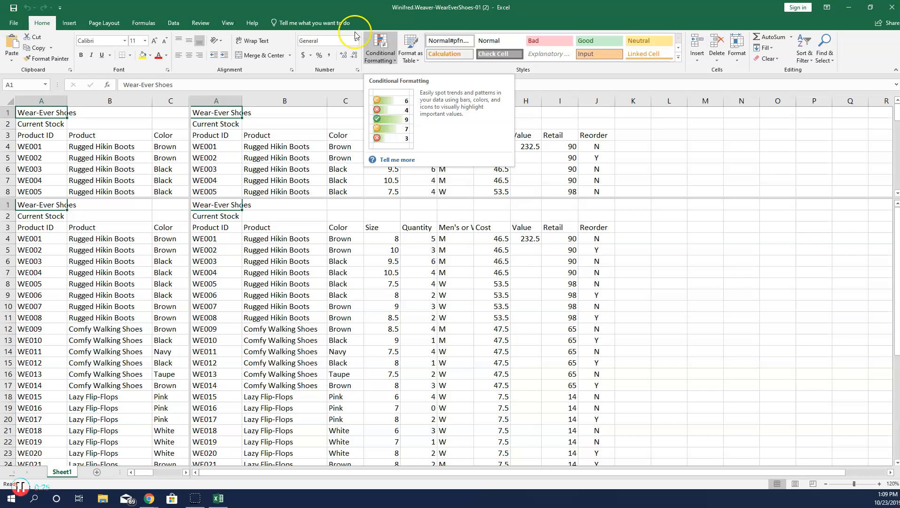
left_click(227, 23)
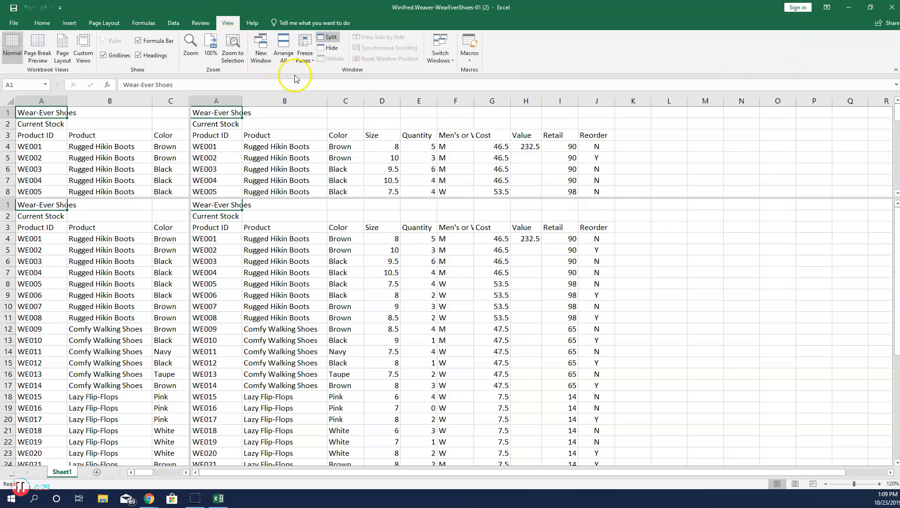
left_click(331, 39)
left_click(332, 38)
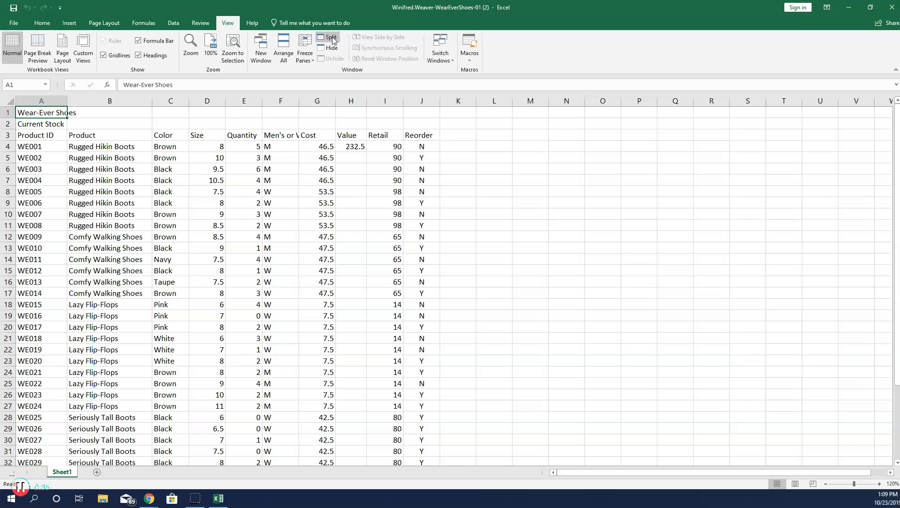
Step: Freeze panes at cell A4 so that rows 1 to 3 stay in place while scrolling
left_click(46, 148)
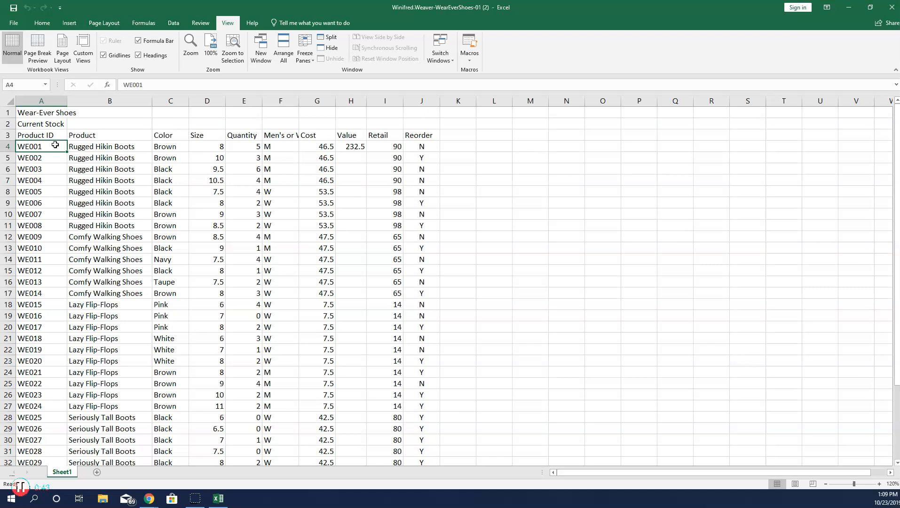
left_click(228, 25)
left_click(311, 60)
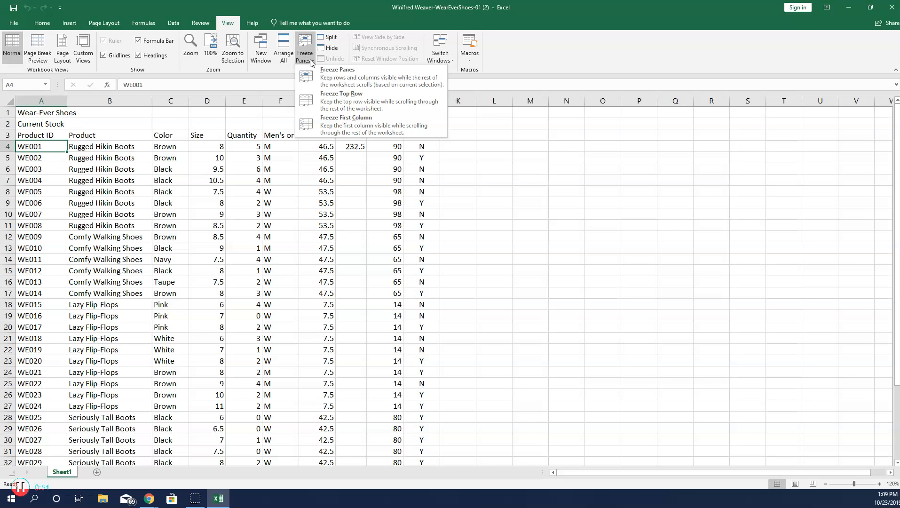
left_click(316, 77)
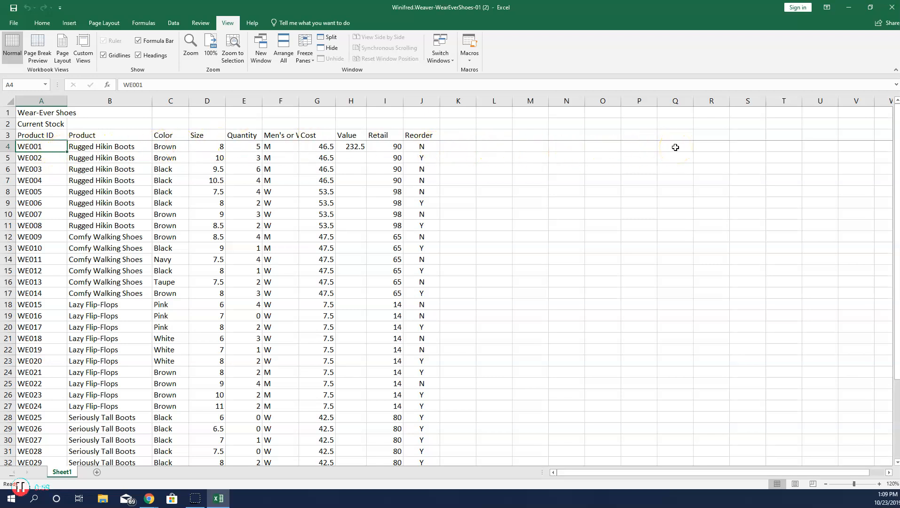
Step: Set the quantity of product WE028, the size 7.5 Seriously Tall Boots, to 3 in cell E31
scroll(62, 145, "down", 2)
scroll(56, 147, "down", 7)
left_click(24, 145)
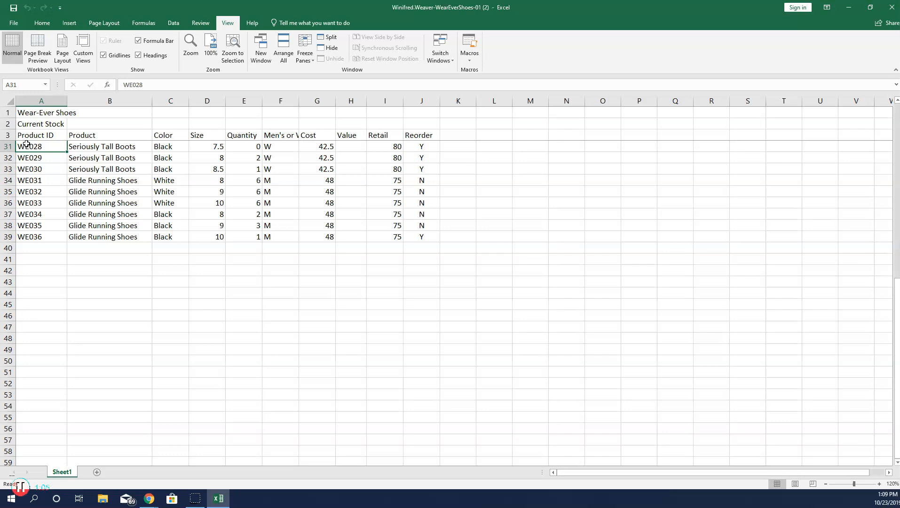
left_click(240, 147)
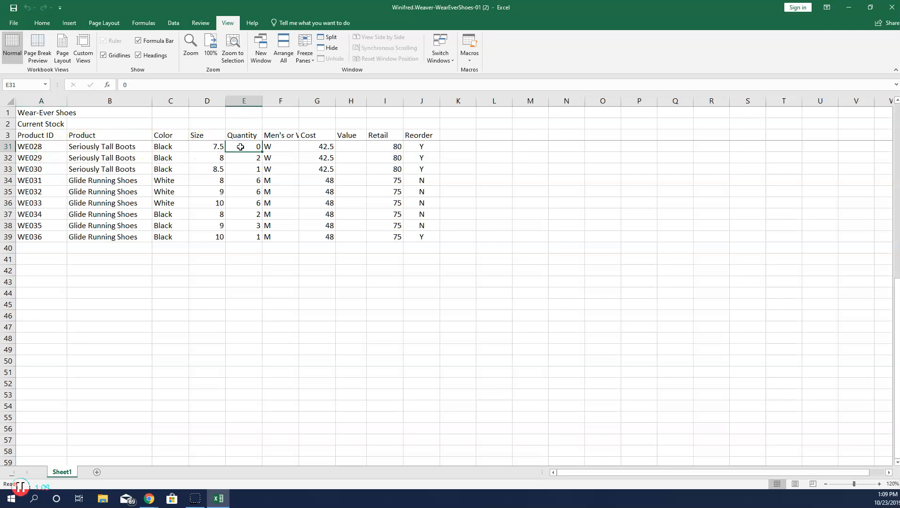
type("3")
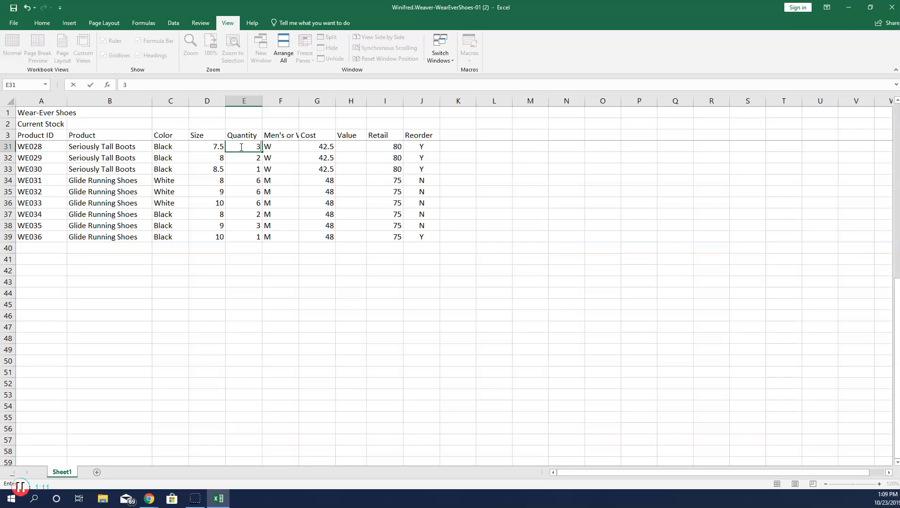
key("Return")
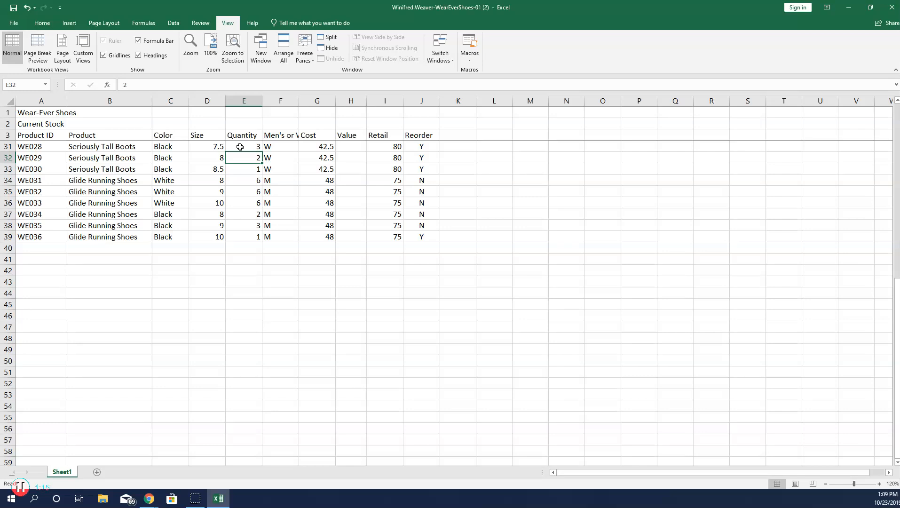
Step: Return to the start of the data, set the worksheet zoom to 100%, and unfreeze the panes
key("ctrl+Home")
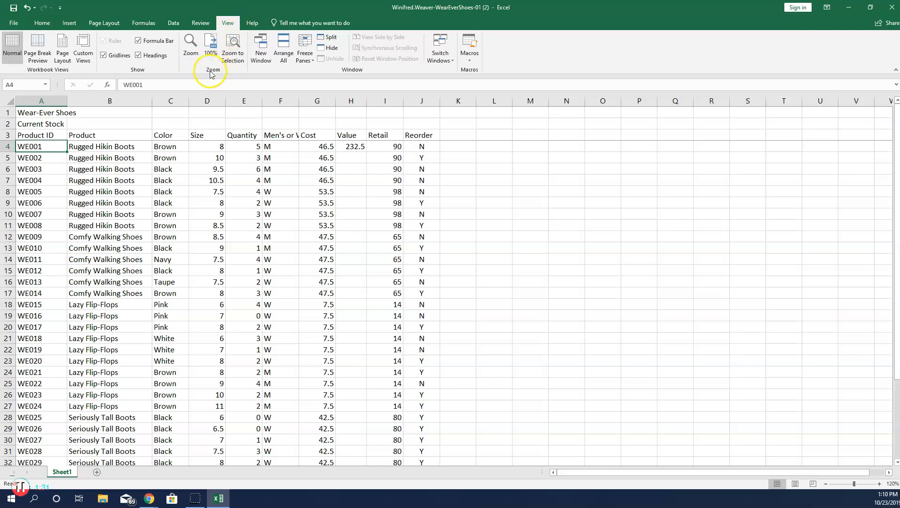
left_click(212, 54)
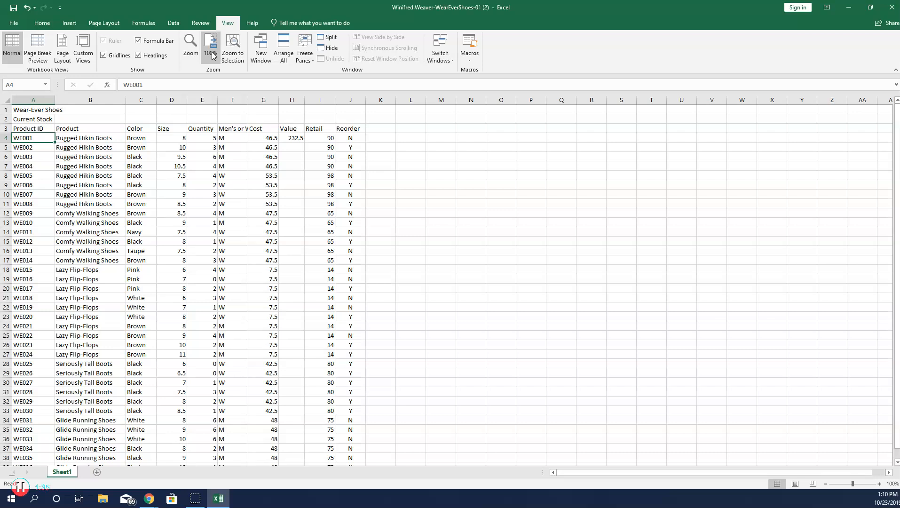
left_click(307, 57)
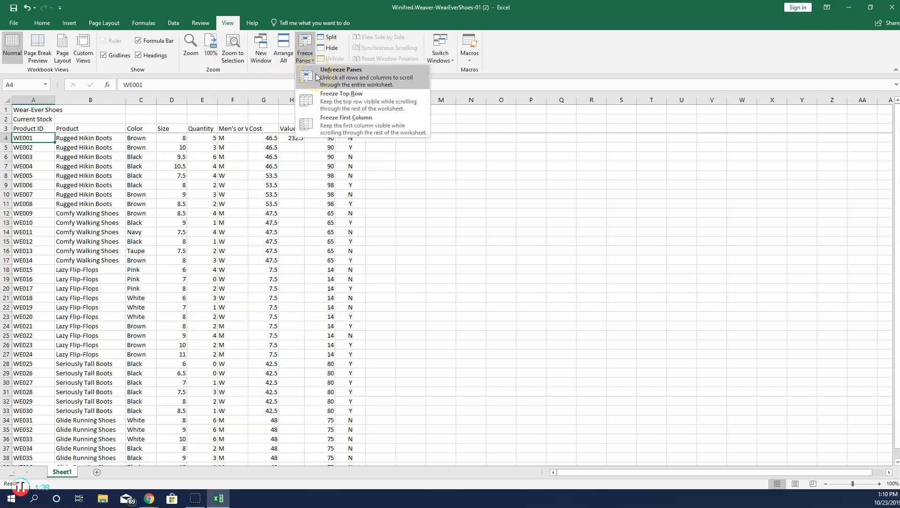
left_click(317, 77)
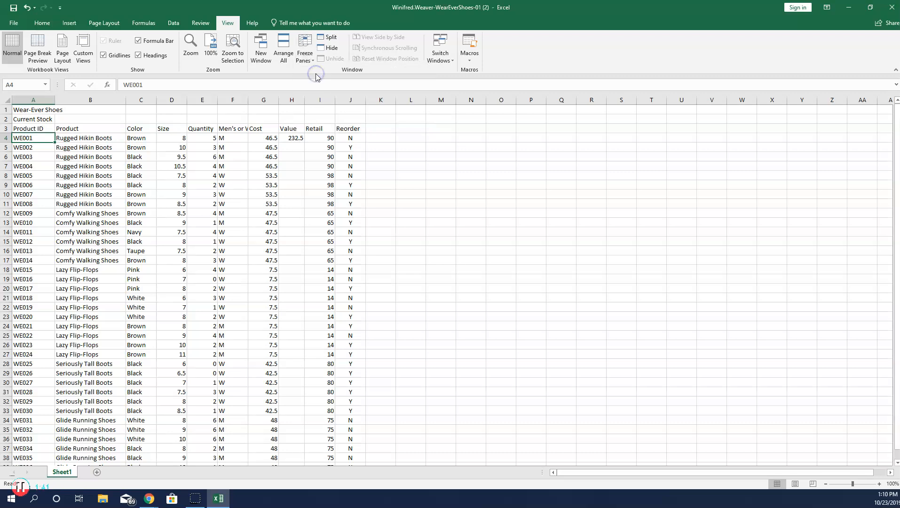
Step: Spell-check the worksheet from cell A1 and replace every occurrence of "Hikin" with "Hiking"
left_click(36, 109)
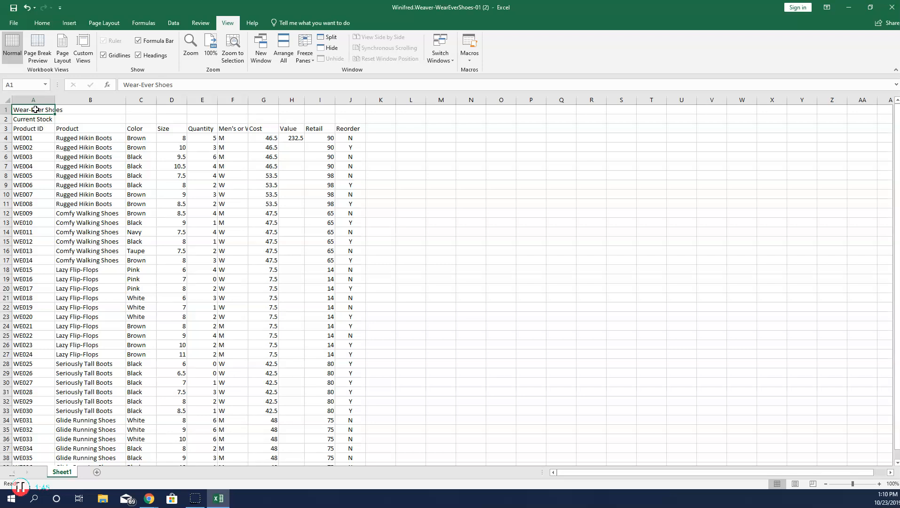
left_click(34, 99)
left_click(200, 24)
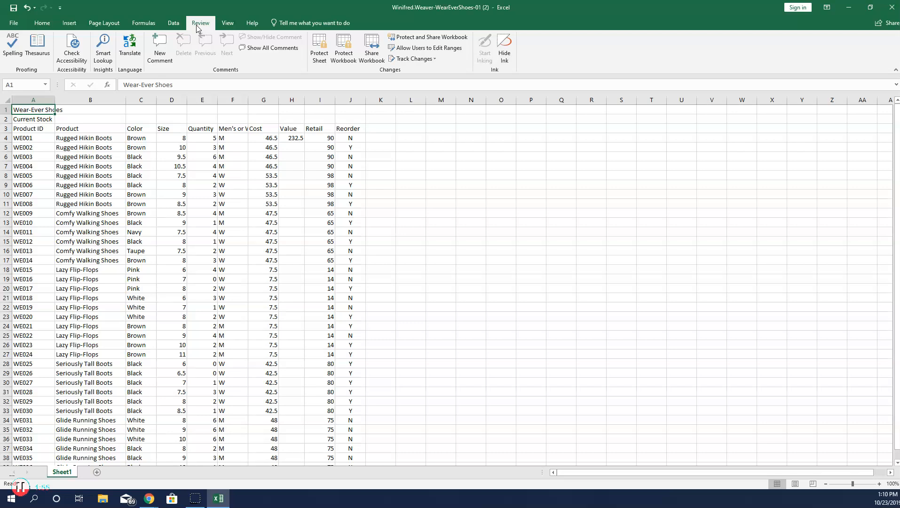
left_click(13, 47)
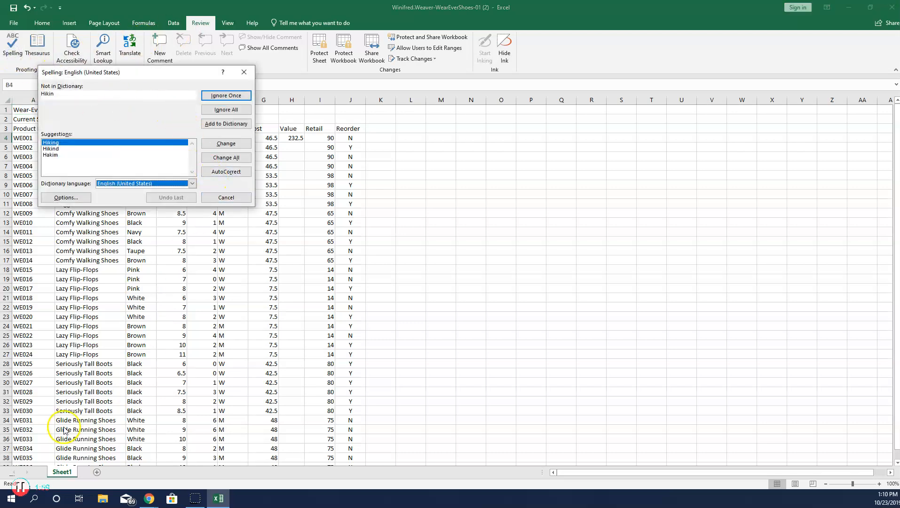
left_click(22, 488)
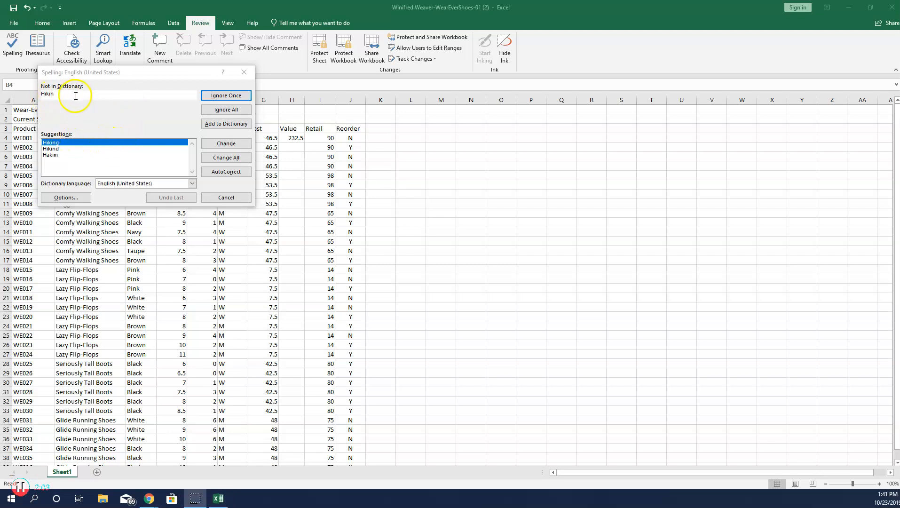
left_click(238, 158)
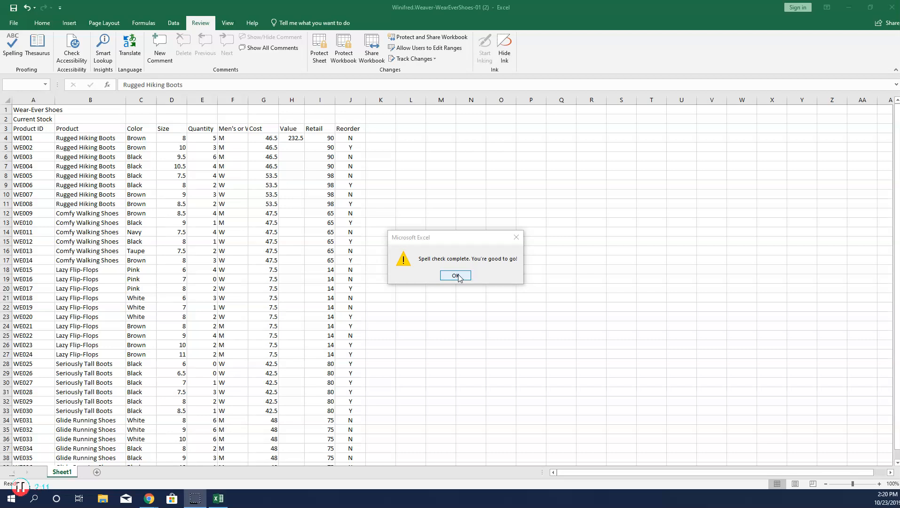
left_click(456, 276)
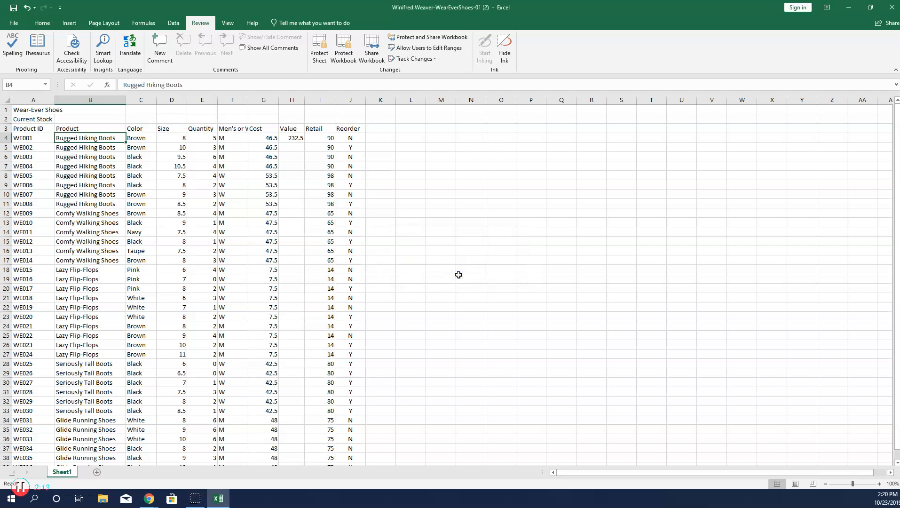
Step: Fill the =E4*G4 formula from cell H4 down the Value column to the last product row
left_click(296, 138)
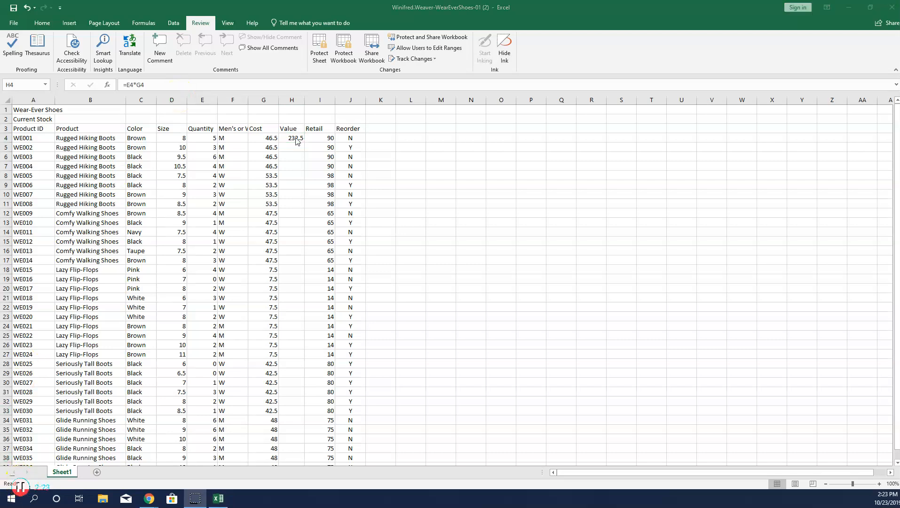
left_click(297, 141)
left_click(306, 142)
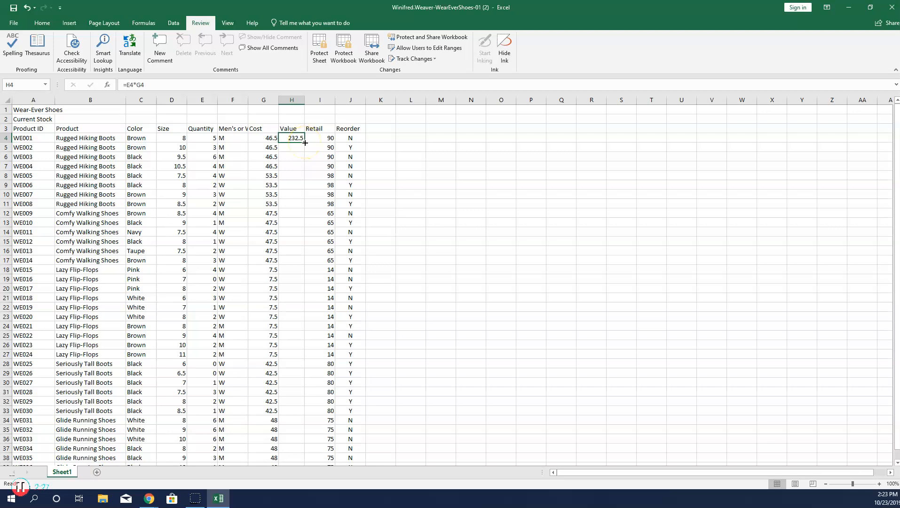
double_click(305, 142)
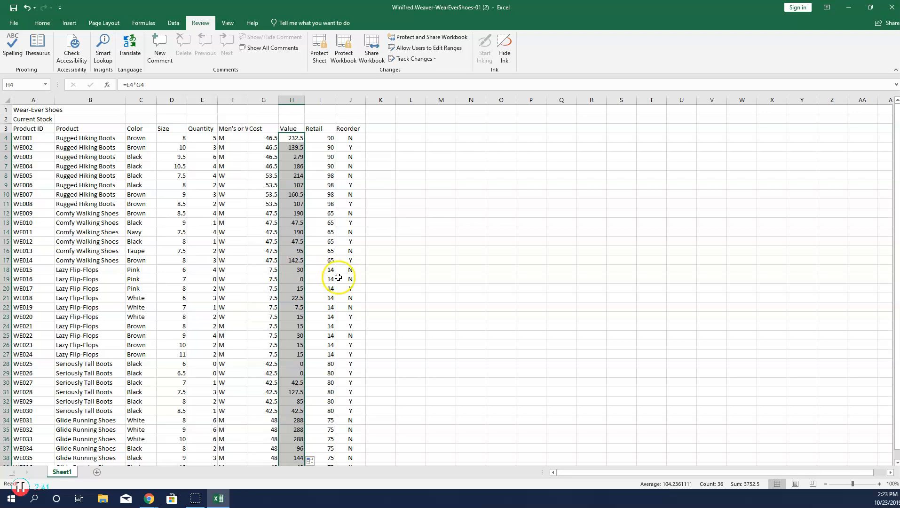
Step: Return to cell A1 and apply the Ion theme to the workbook
key("ctrl+Home")
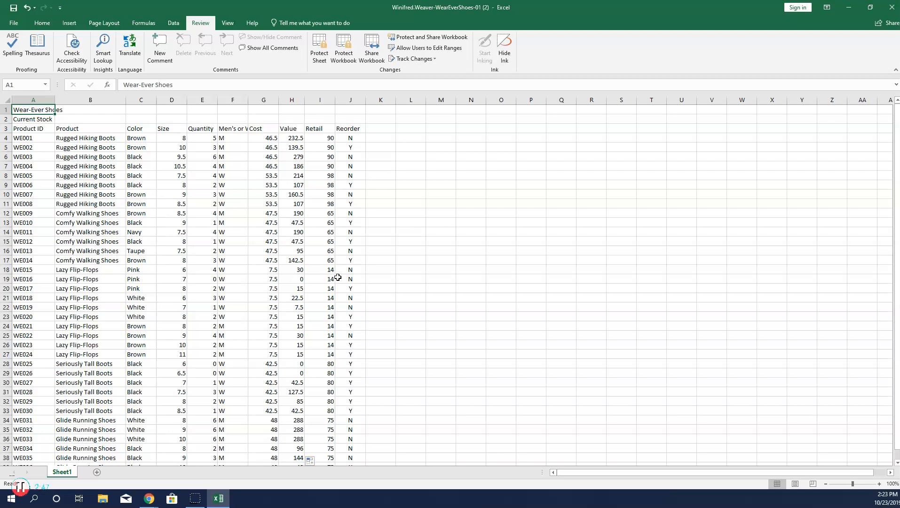
left_click(104, 23)
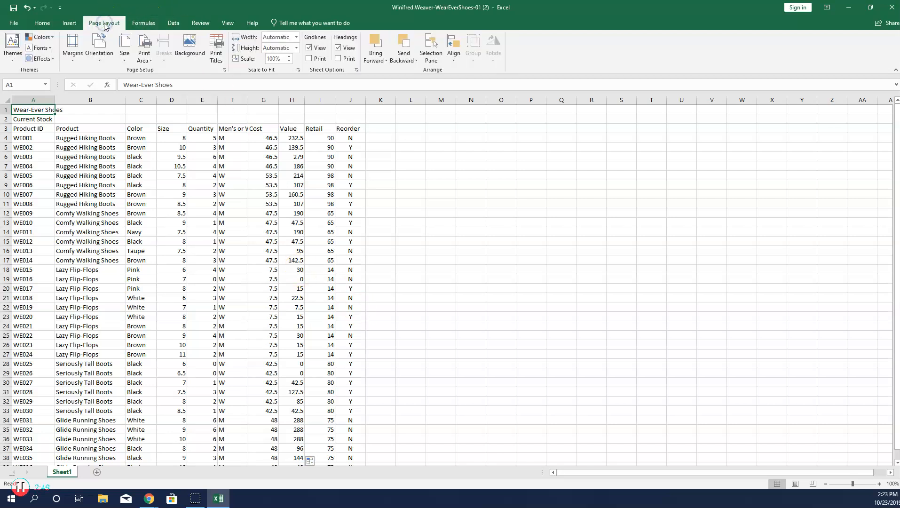
left_click(13, 59)
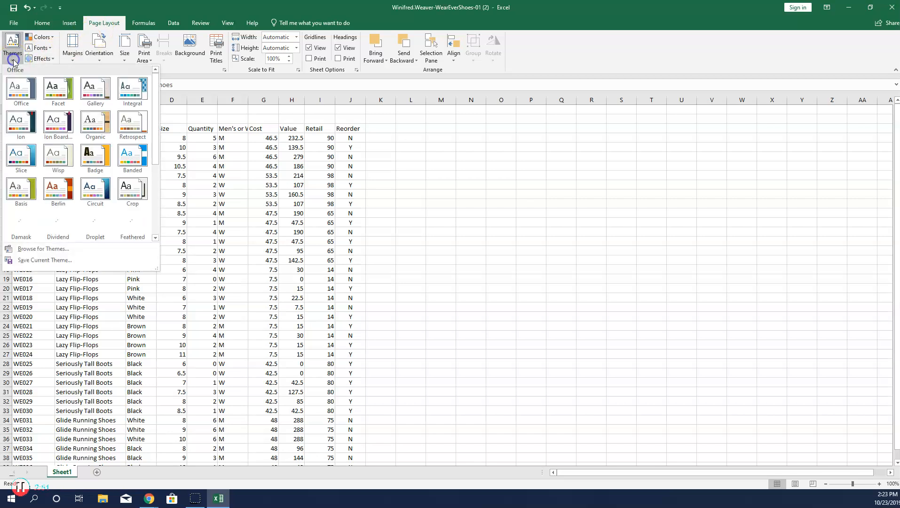
left_click(23, 125)
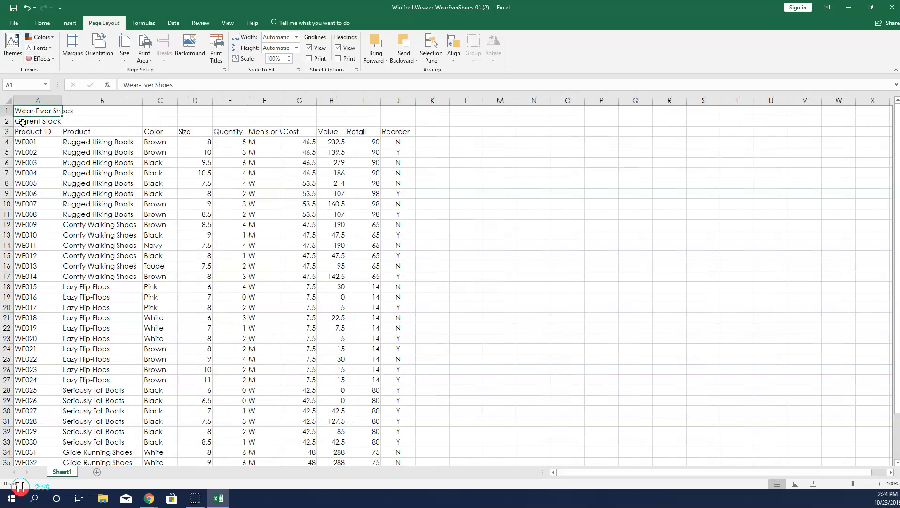
Step: Merge and center the title "Wear-Ever Shoes" across A1:J1 and the subtitle "Current Stock" across A2:J2
left_click_drag(20, 111, 398, 110)
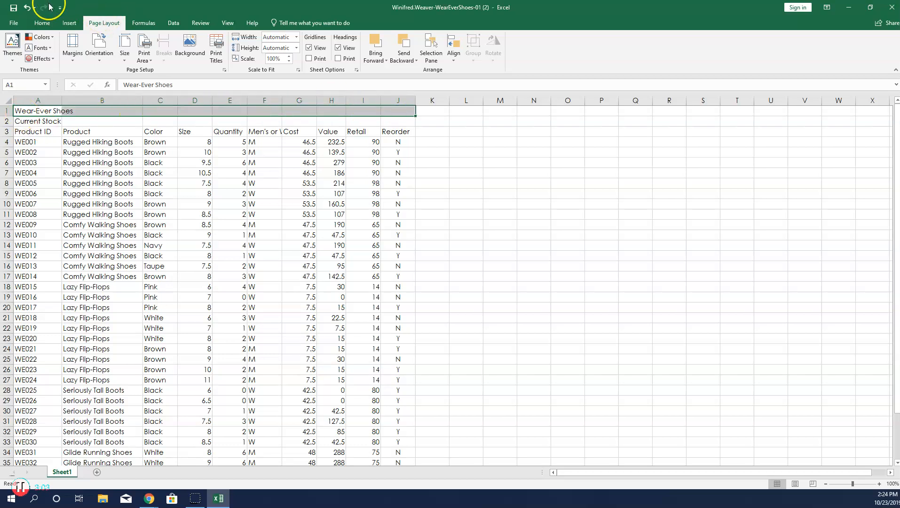
left_click(42, 23)
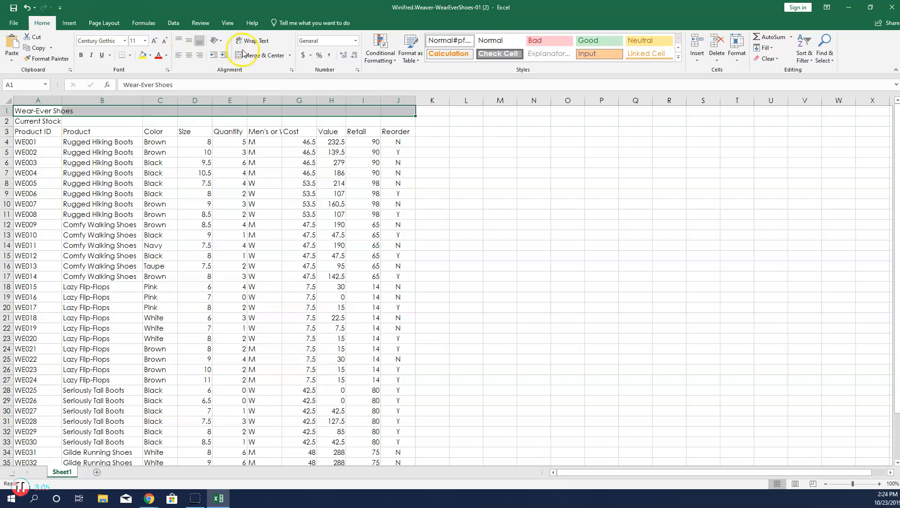
left_click(260, 56)
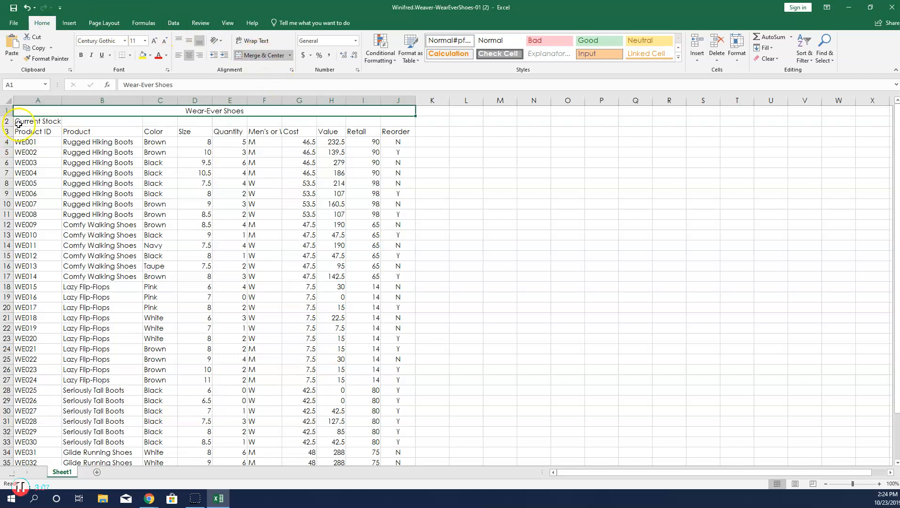
left_click_drag(35, 121, 393, 121)
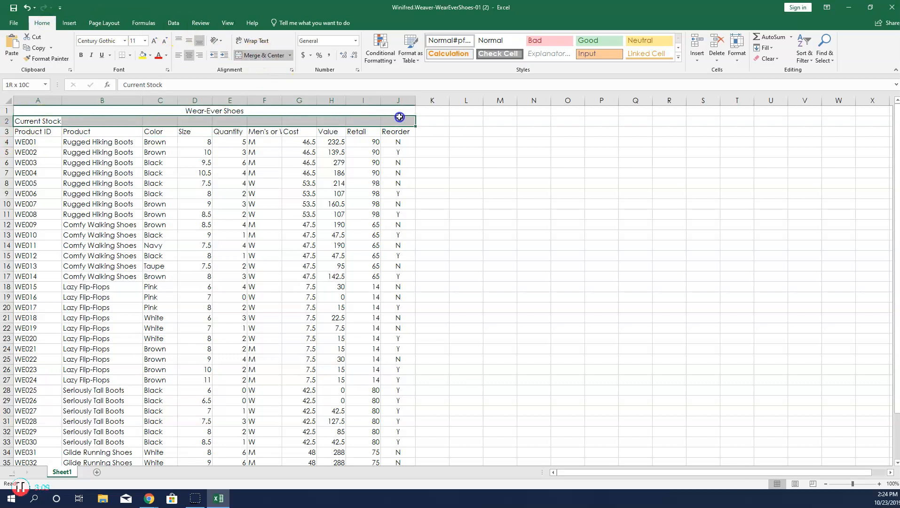
left_click(254, 57)
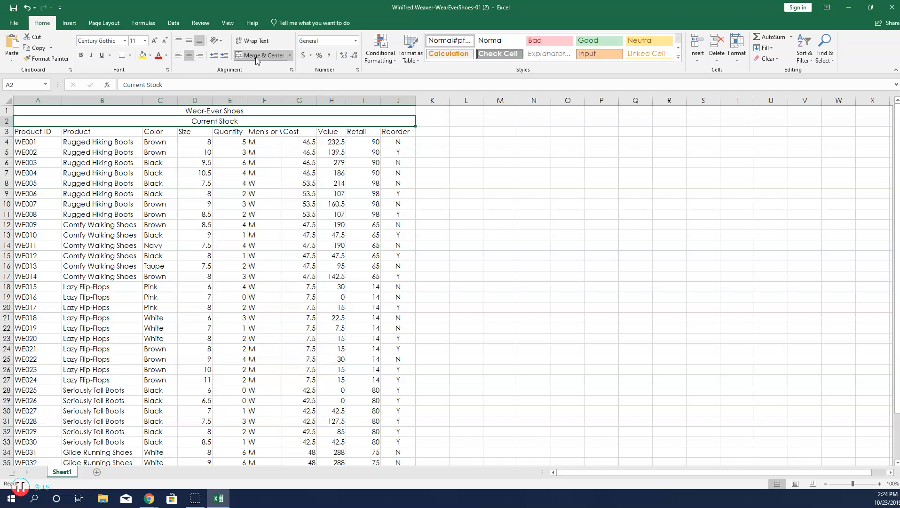
Step: Apply the Title cell style to the merged "Wear-Ever Shoes" heading in cell A1
left_click(44, 108)
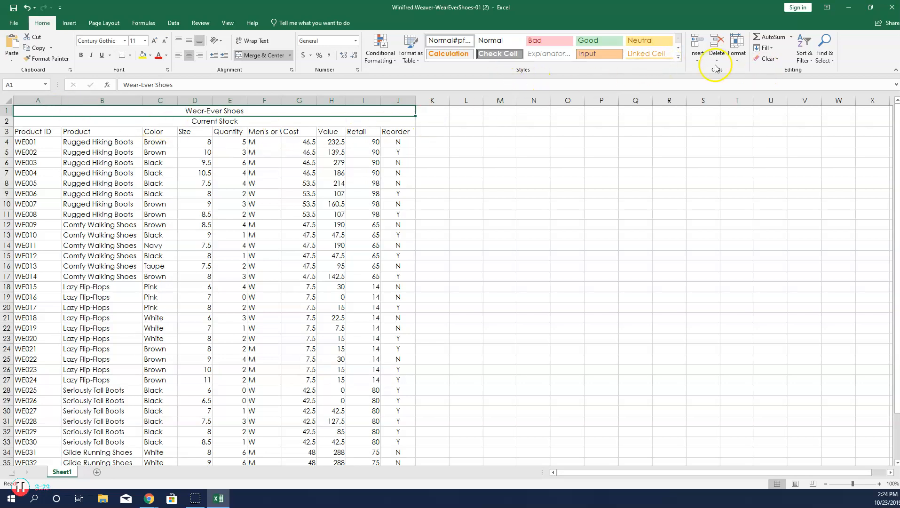
left_click(678, 57)
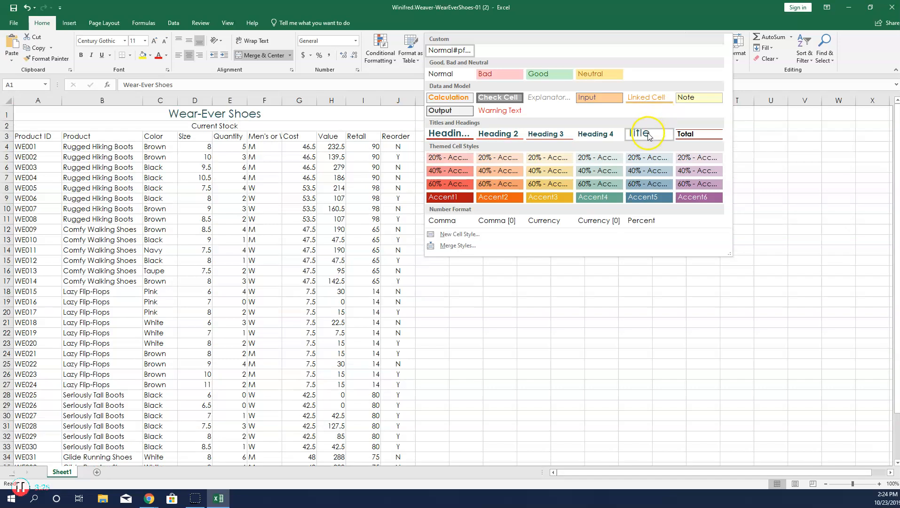
left_click(651, 138)
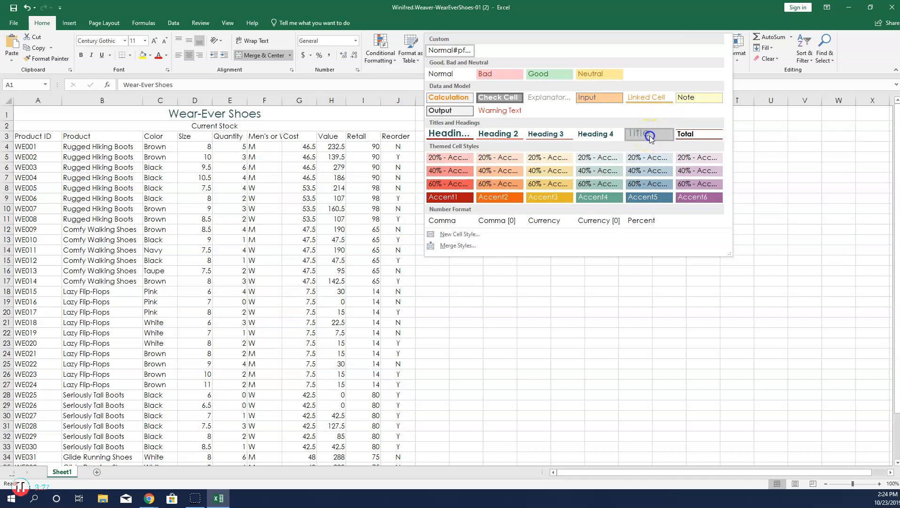
Step: Apply the Heading 4 cell style to the merged "Current Stock" subtitle in A2 and set its font size to 14
left_click(57, 126)
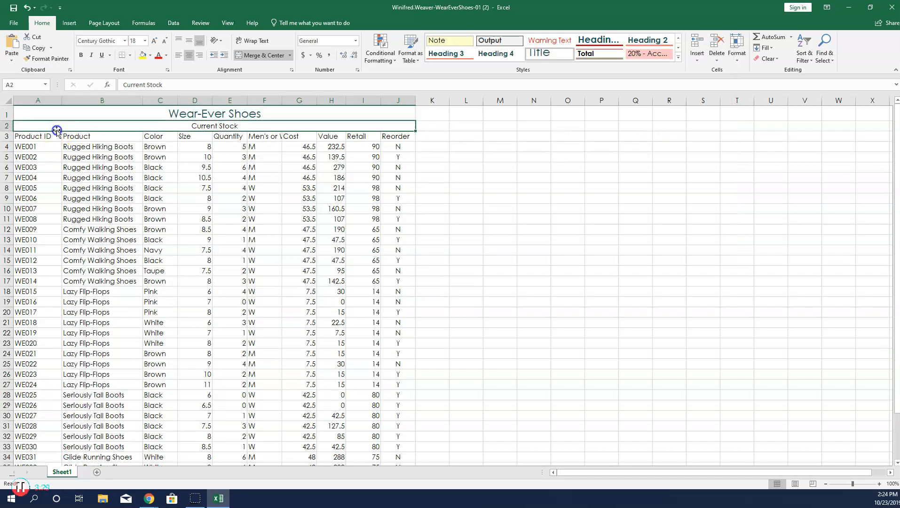
left_click(679, 59)
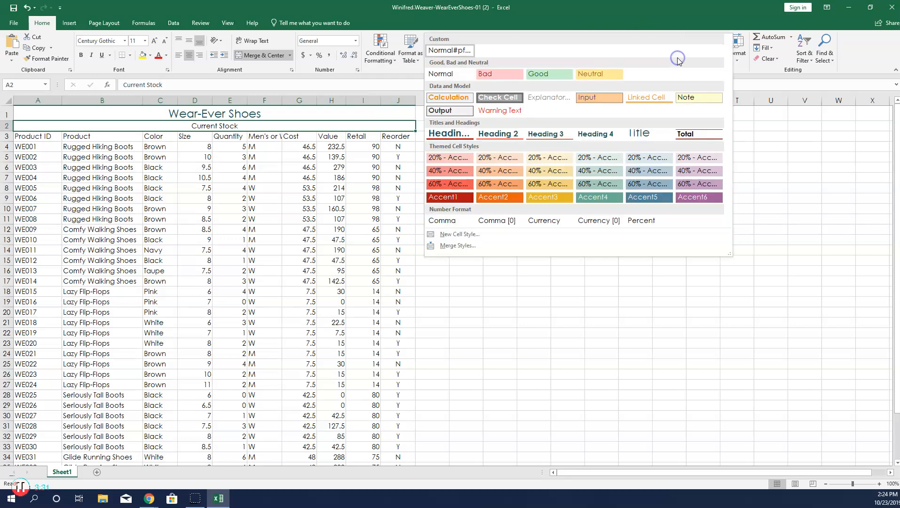
left_click(599, 135)
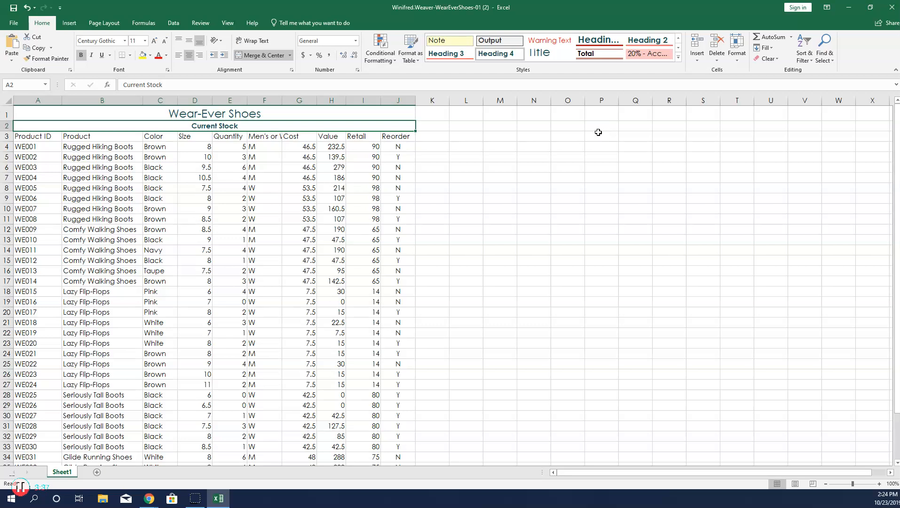
left_click(146, 42)
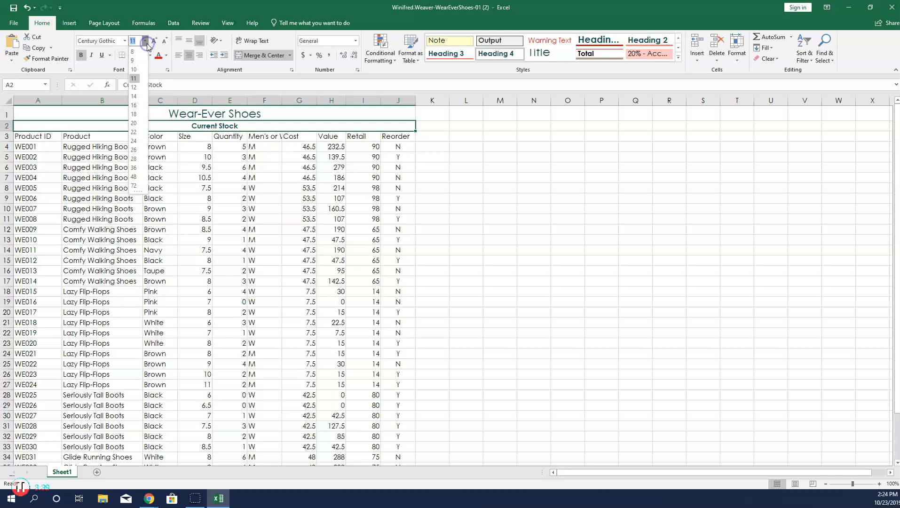
left_click(135, 96)
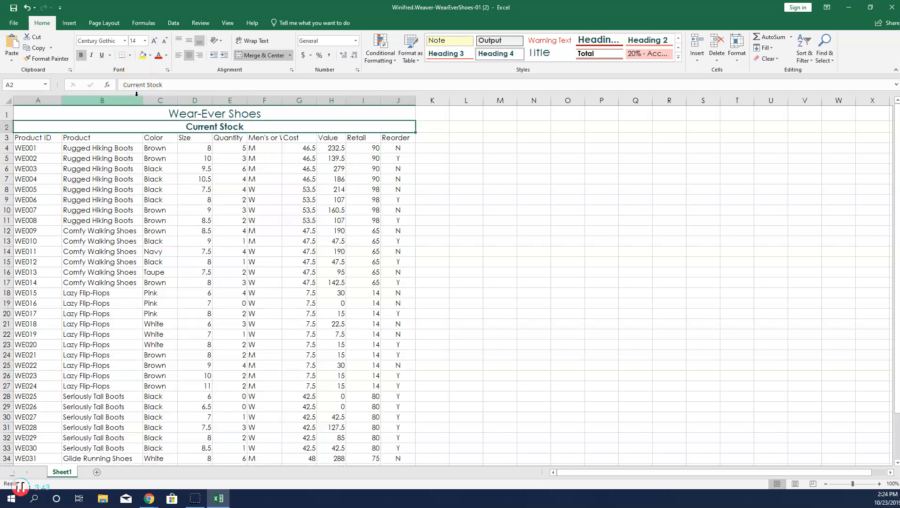
Step: Set the height of title rows 1 and 2 to 22
left_click_drag(6, 114, 6, 128)
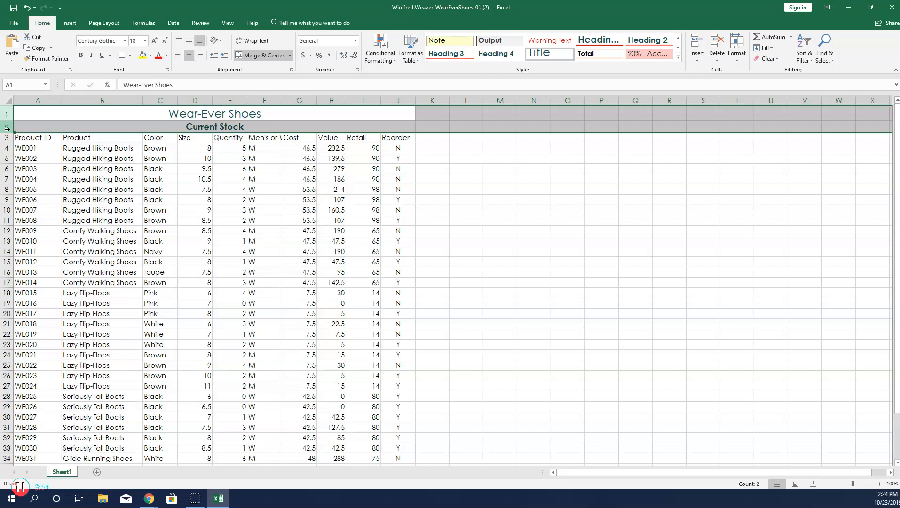
left_click(746, 61)
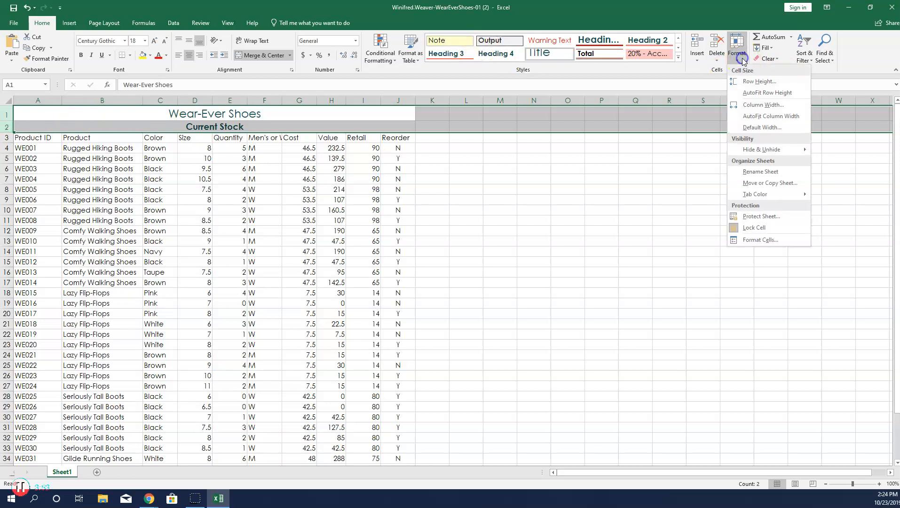
left_click(749, 82)
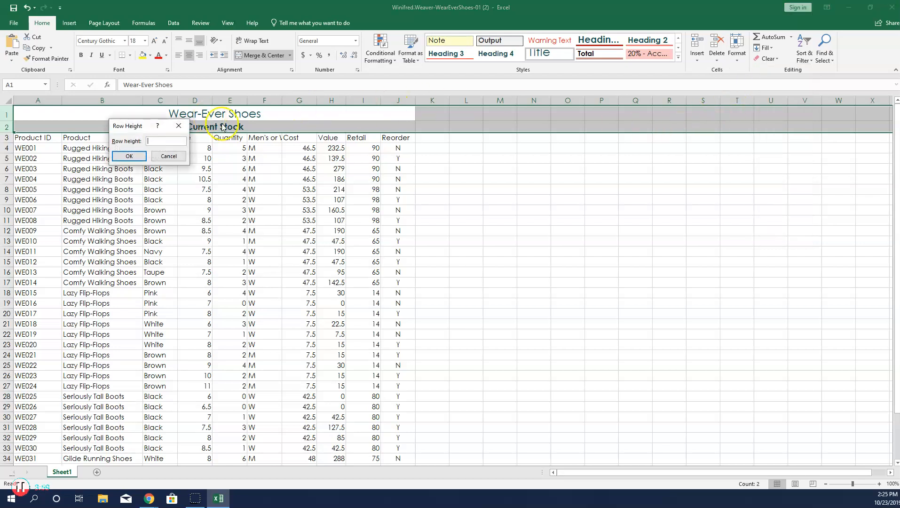
type("22")
left_click(124, 156)
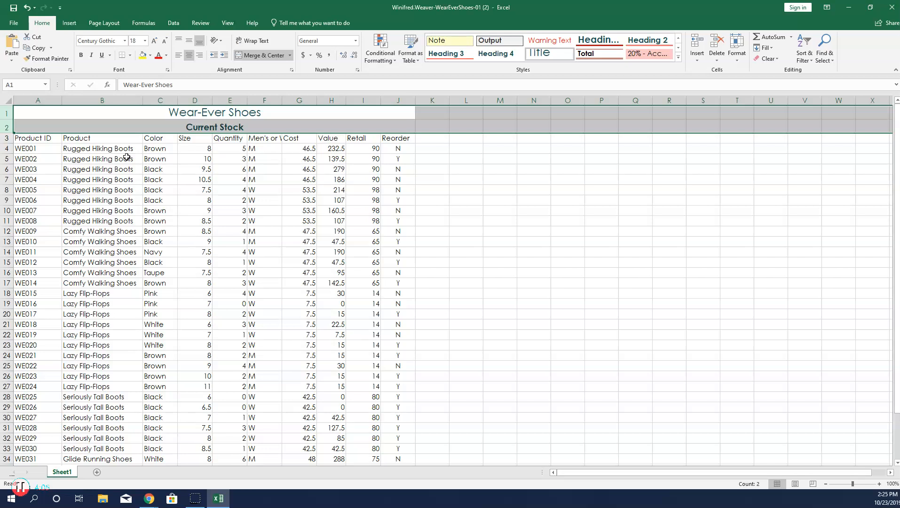
Step: Format the column headings A3:J3 with the 40% - Accent3 cell style and bold, and make row 3 slightly taller
left_click_drag(19, 138, 387, 141)
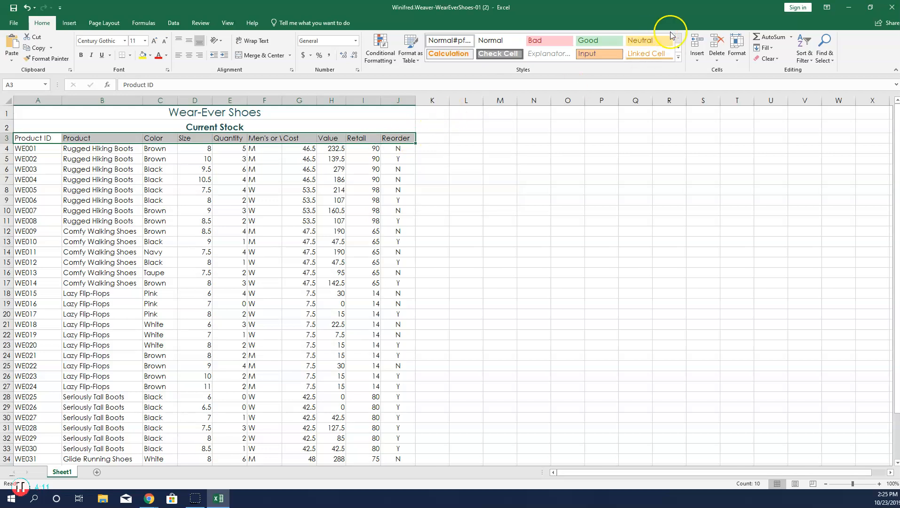
left_click(678, 57)
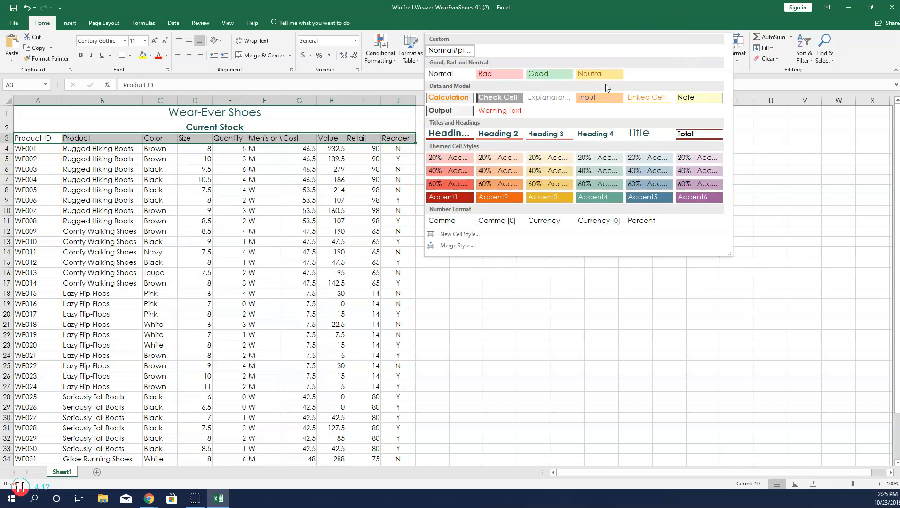
left_click(551, 174)
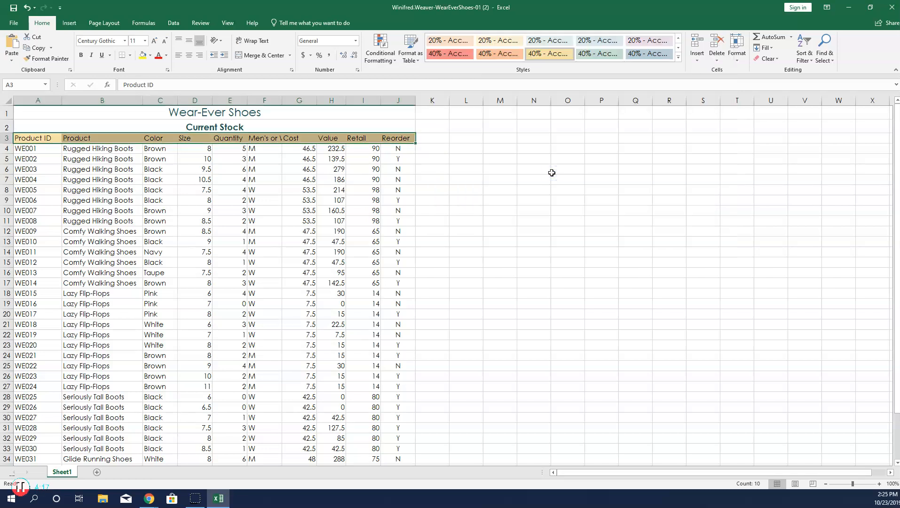
left_click(82, 56)
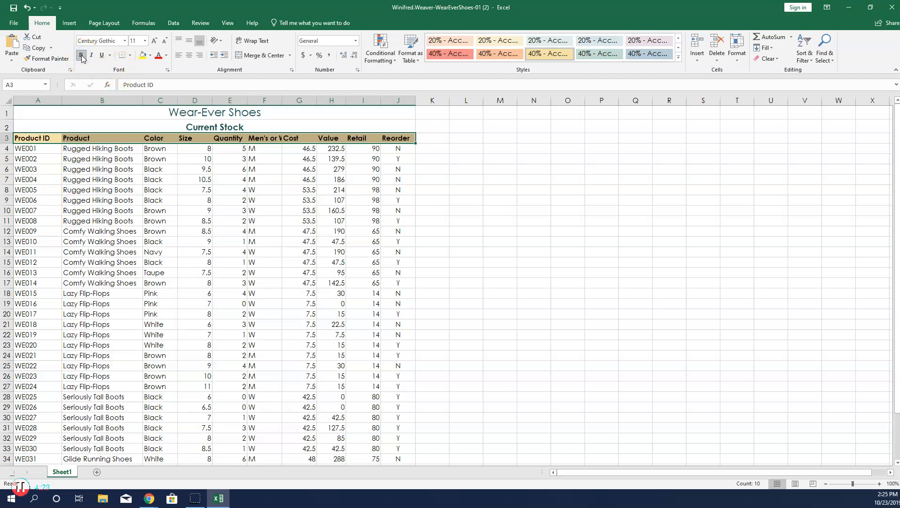
left_click(6, 138)
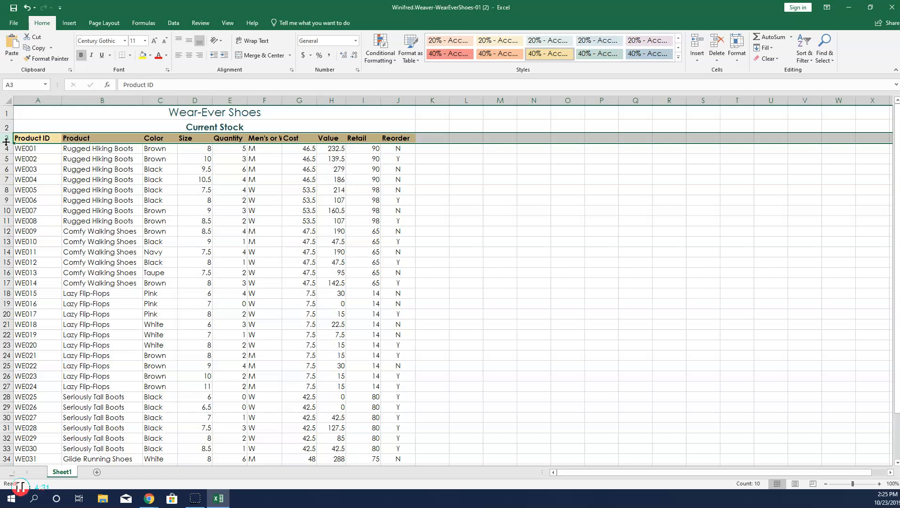
left_click_drag(6, 142, 7, 144)
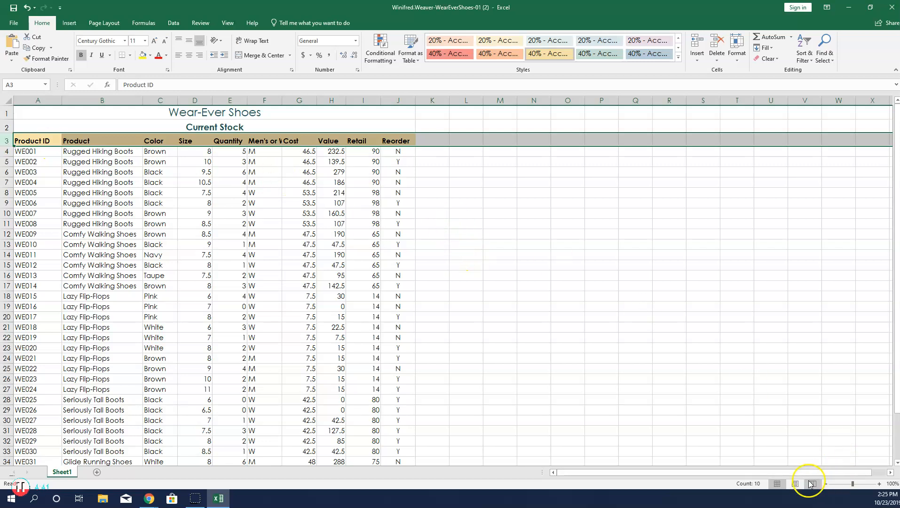
Step: Center the size, quantity and men's/women's data in D4:F39, and apply the Accounting number format to G4:H39
left_click(826, 484)
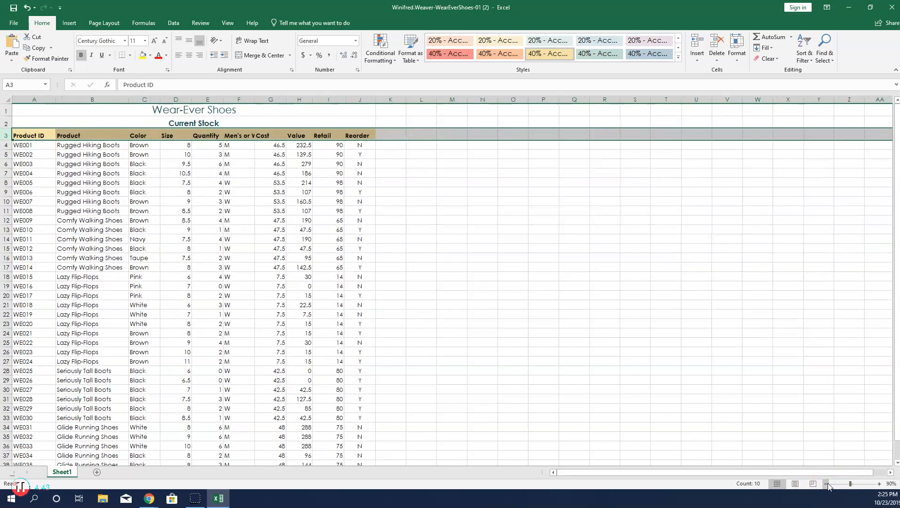
left_click(826, 484)
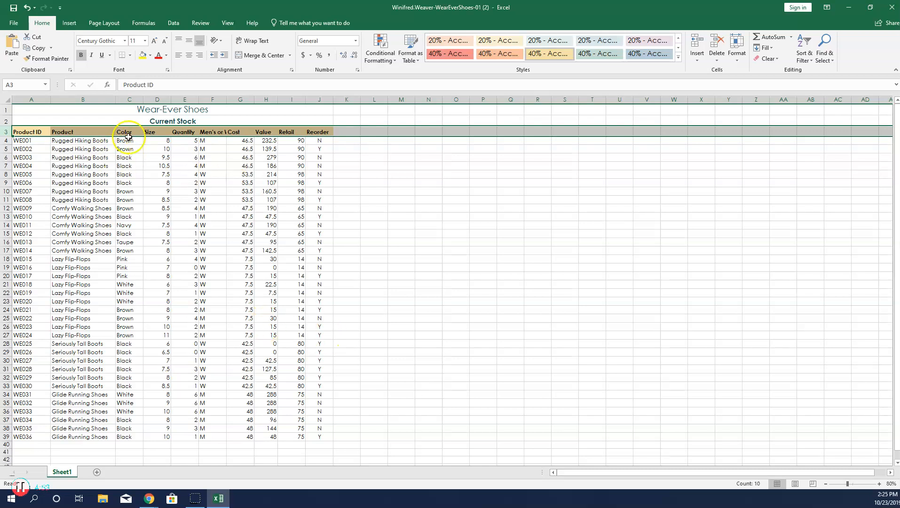
left_click(160, 143)
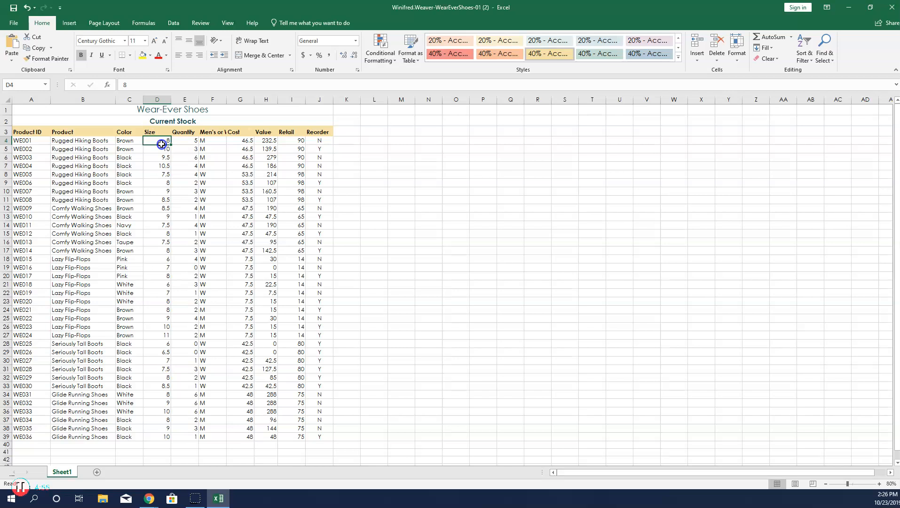
left_click_drag(161, 144, 221, 438)
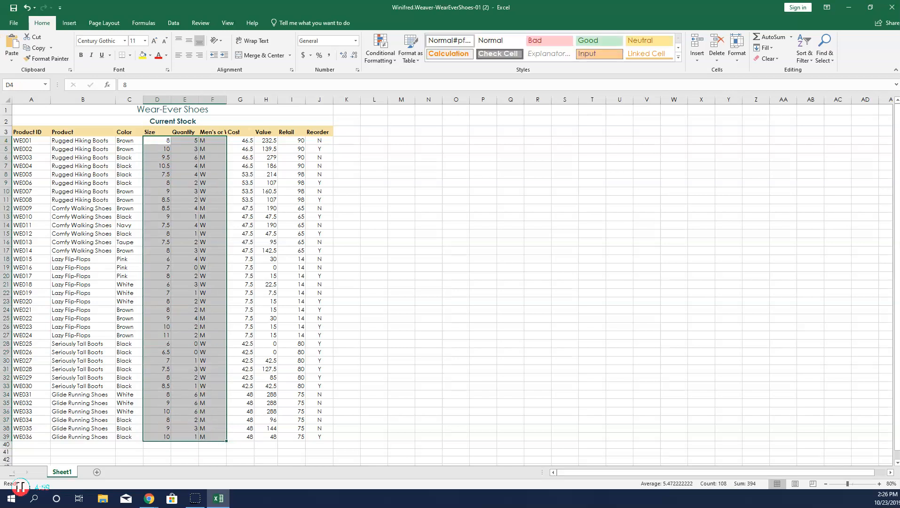
left_click(190, 57)
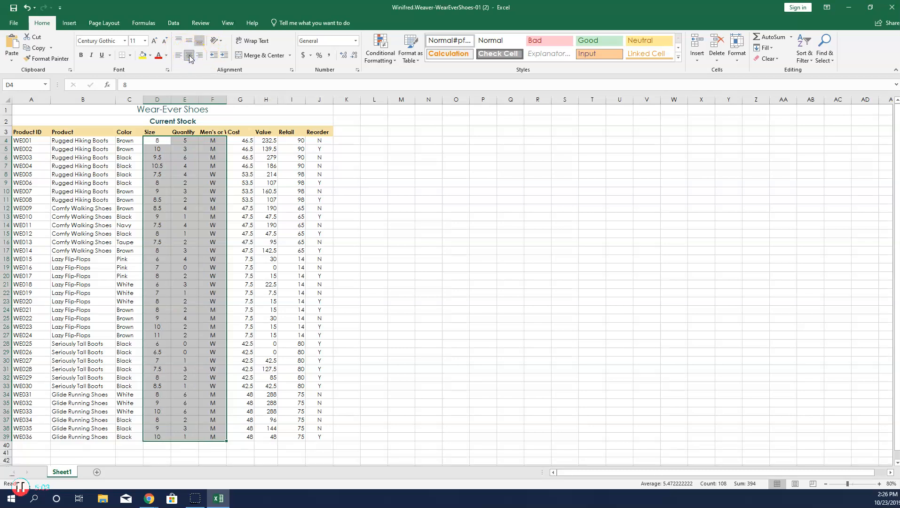
left_click_drag(238, 140, 269, 437)
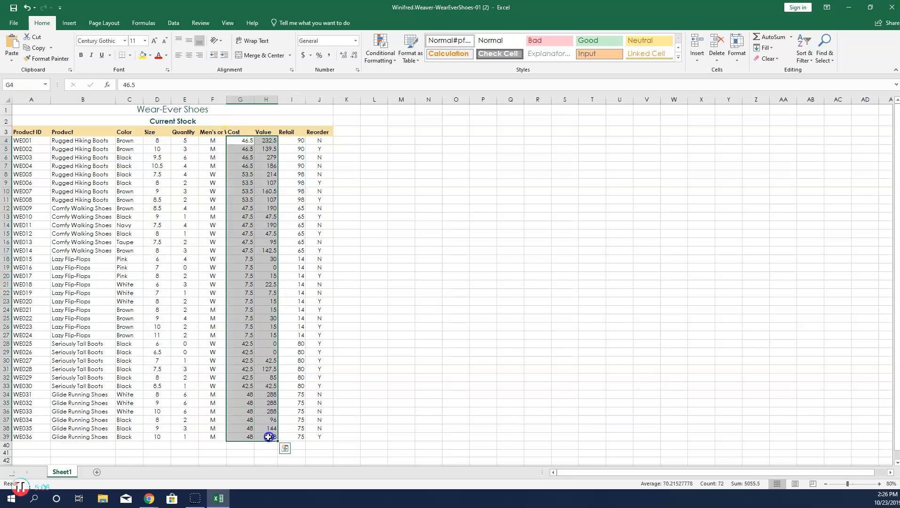
left_click(301, 56)
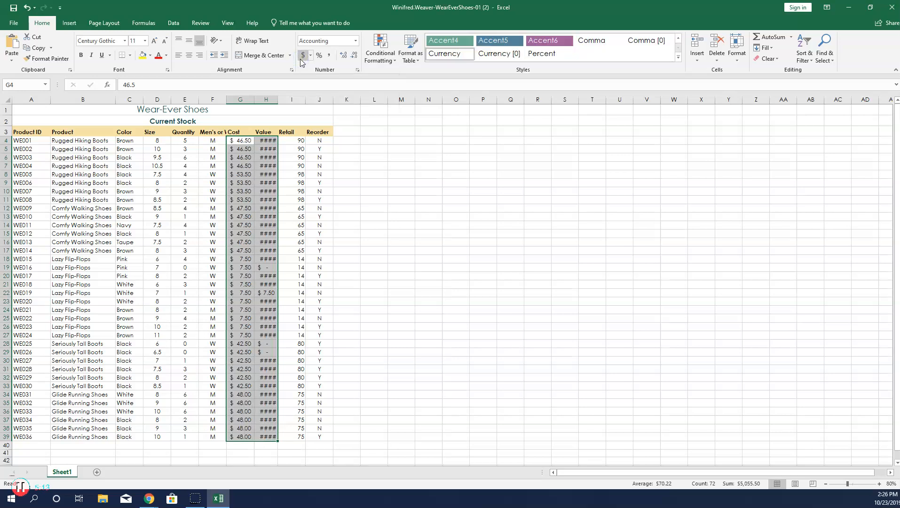
Step: Add All Borders to the table range A3:J39 and set its font size to 12
left_click(23, 140)
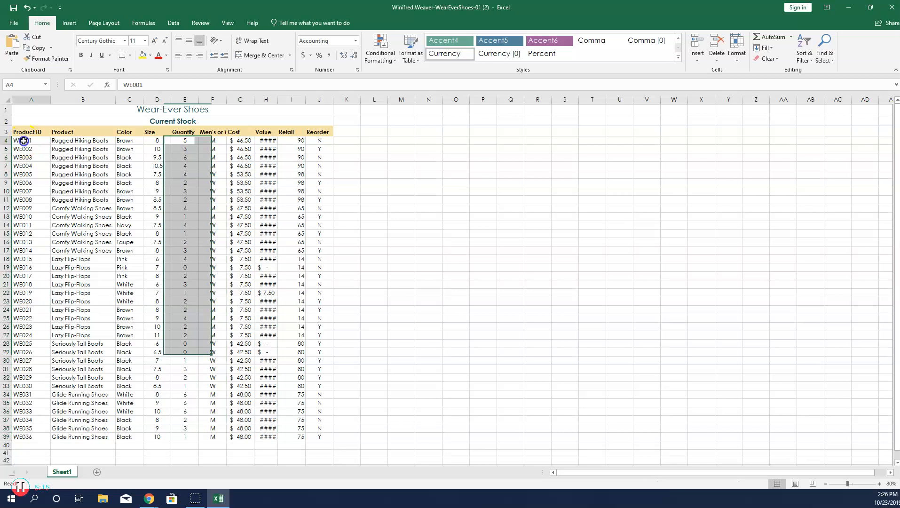
left_click(23, 131)
left_click_drag(23, 132, 331, 434)
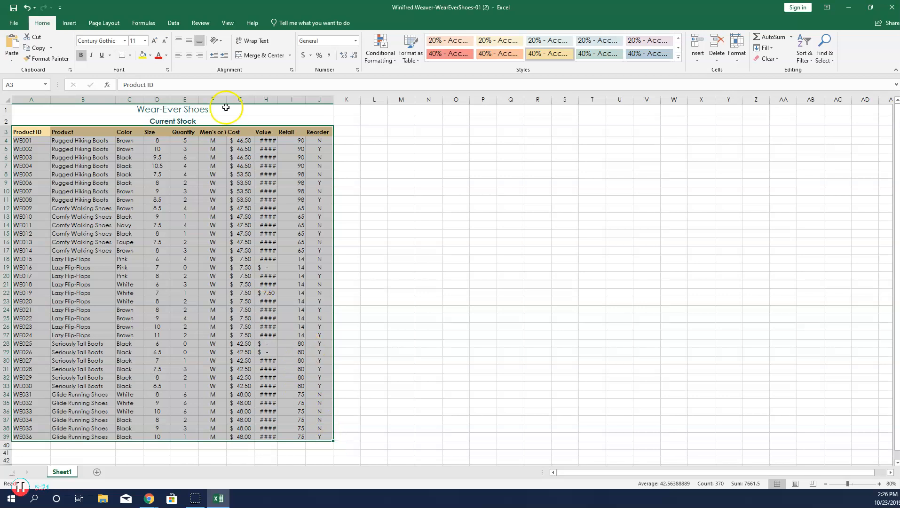
left_click(131, 56)
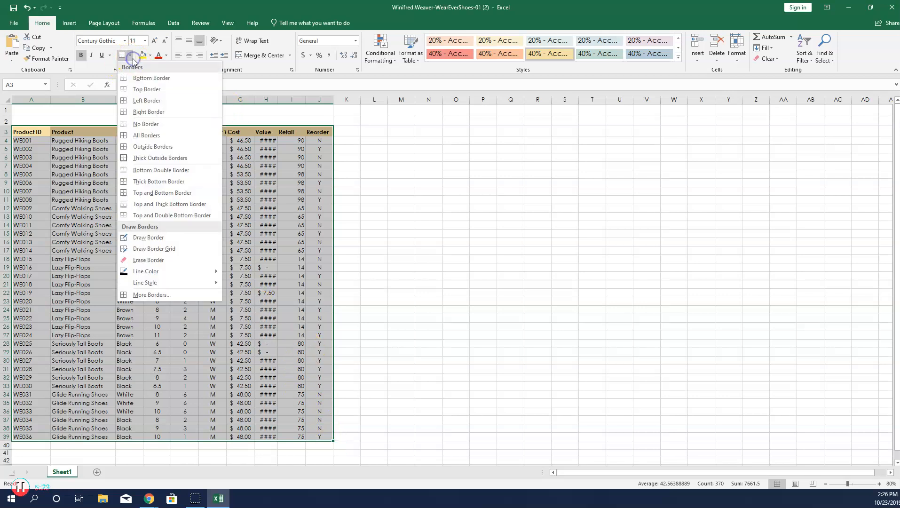
left_click(147, 138)
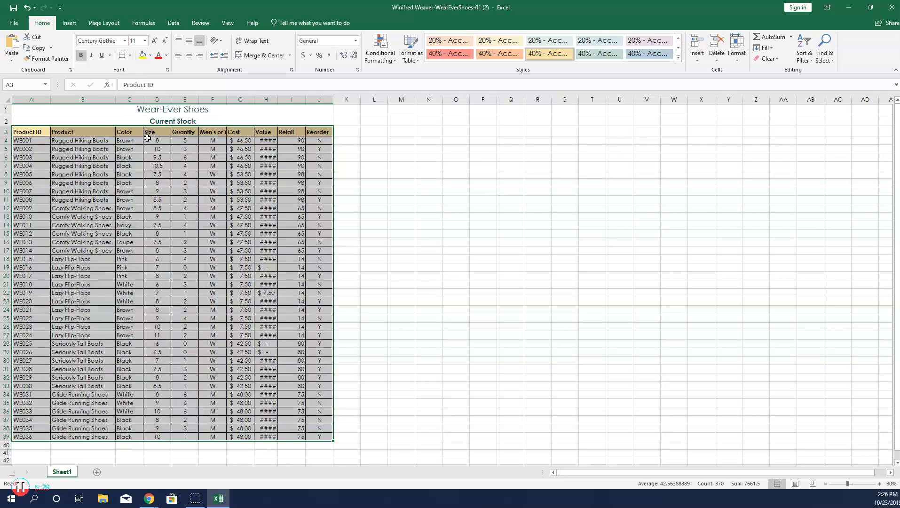
left_click(145, 41)
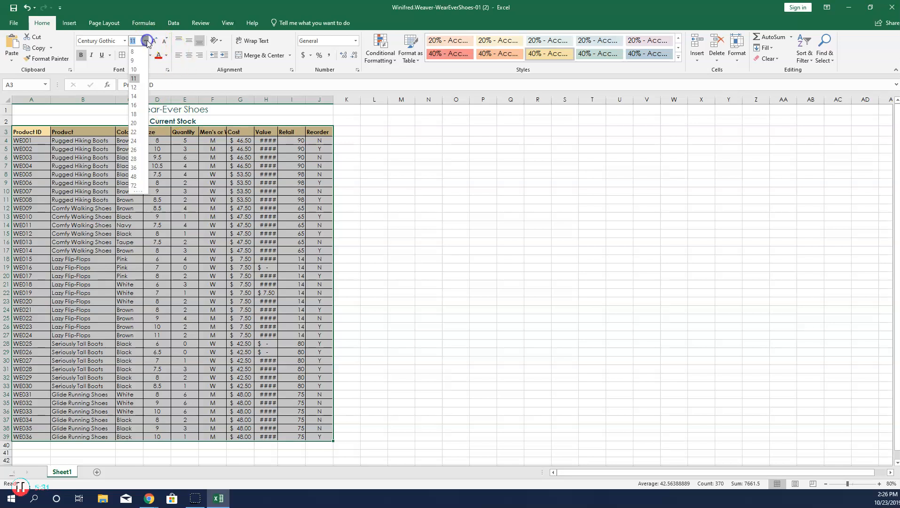
left_click(135, 88)
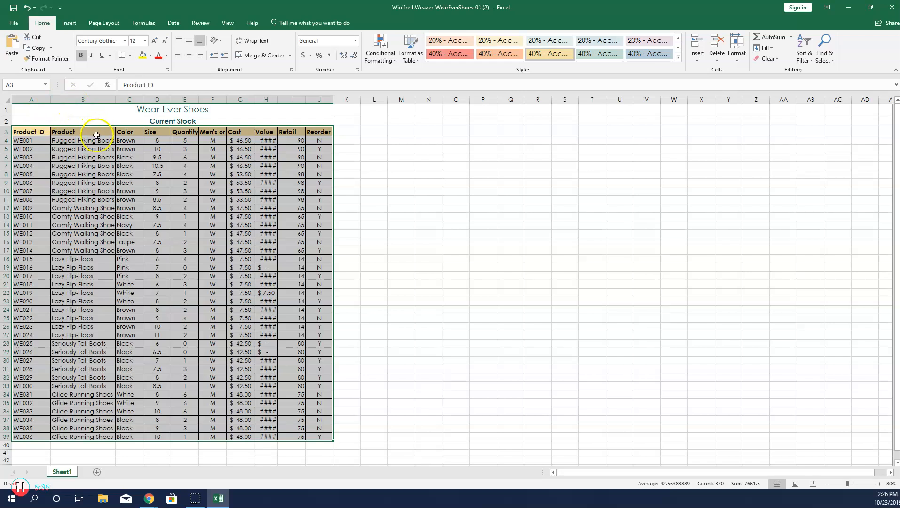